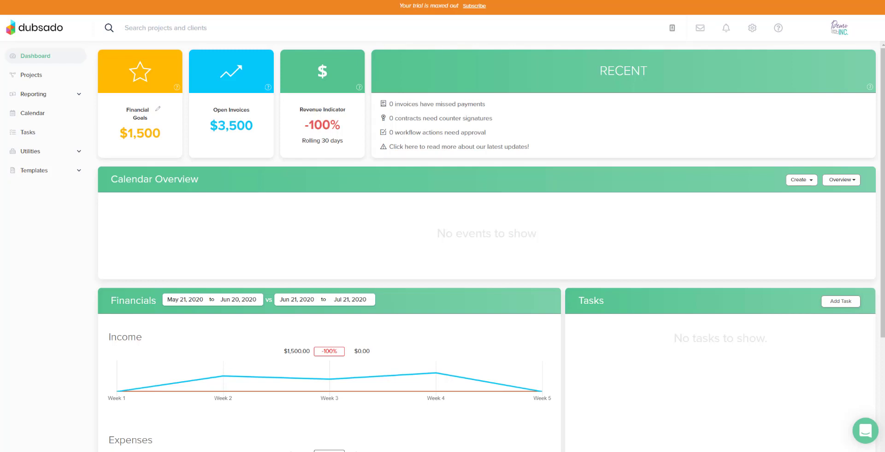
Open the Branded Photo Shoot project from the combined project list and start a new invoice in it
click(43, 74)
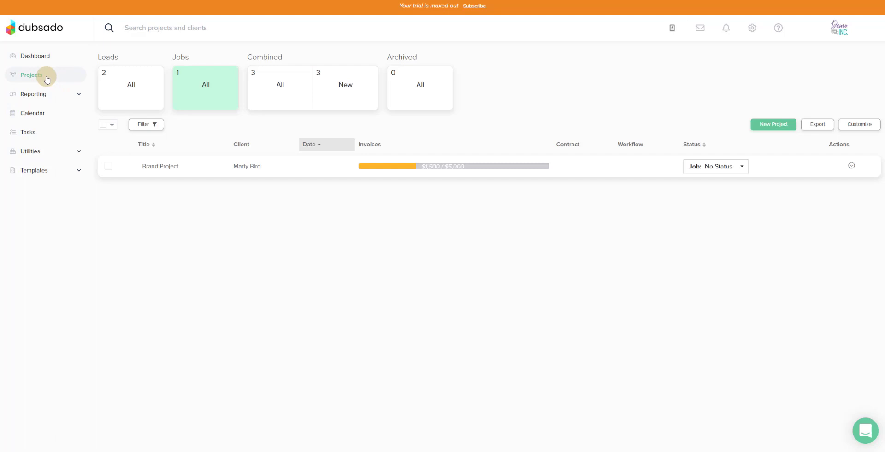
click(288, 99)
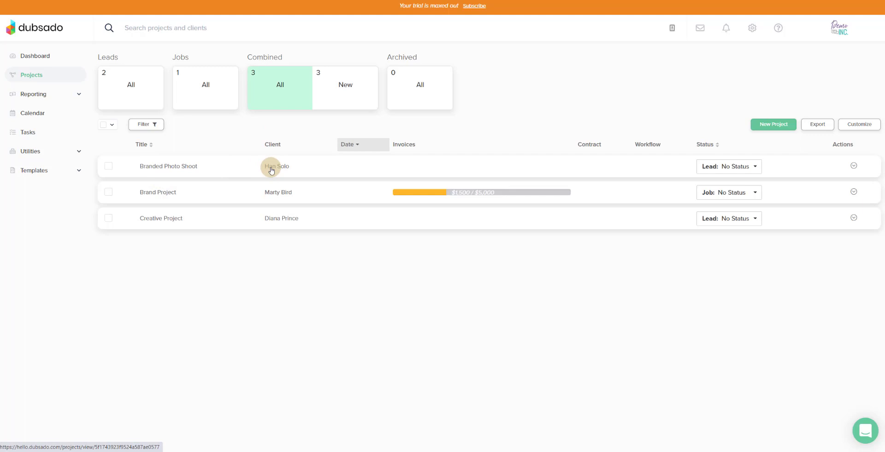
click(271, 170)
click(276, 61)
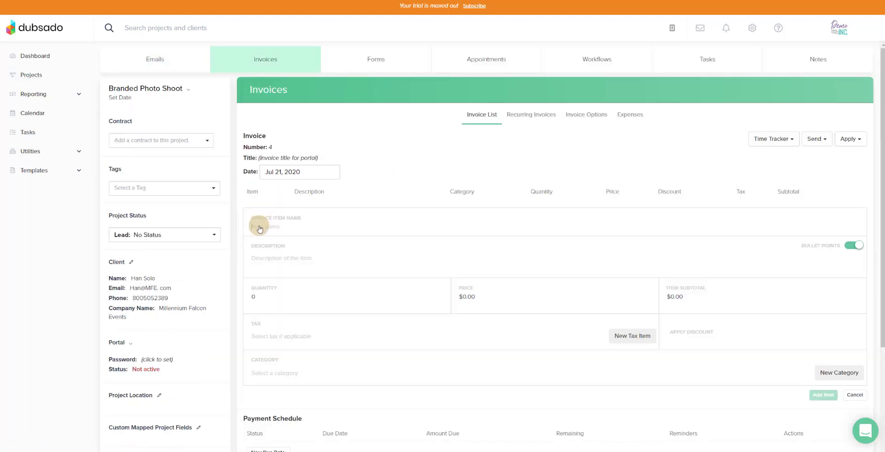
Add the line item "Branded Photo Session" with description "Branded Photo Session - 3Hrs 2 Locations", quantity 1 and price $1,500
text(Baand)
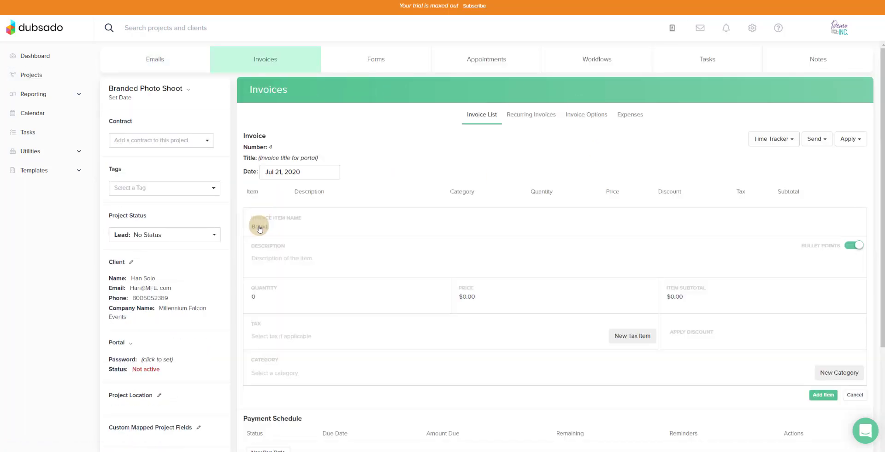
text(ed Photo Session)
key(Tab)
text(Branded)
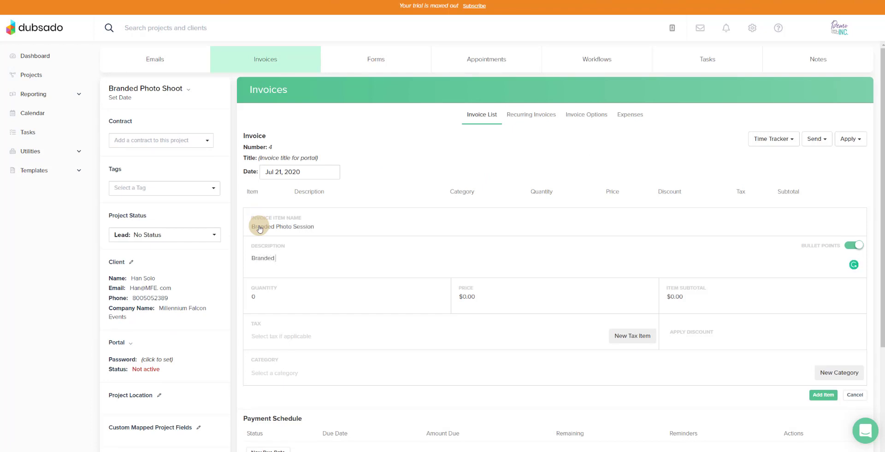
text( Photo Session - 3Hrs 2 Locations)
key(Tab)
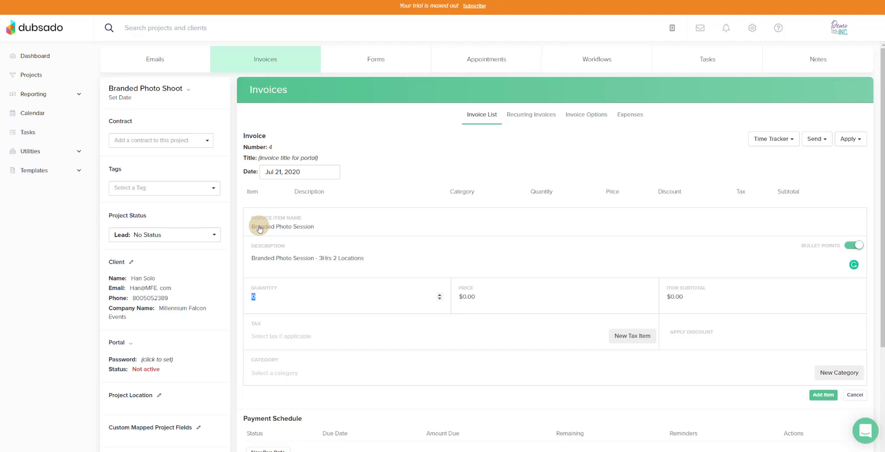
text(1)
key(Tab)
text(1500)
key(Tab)
click(824, 395)
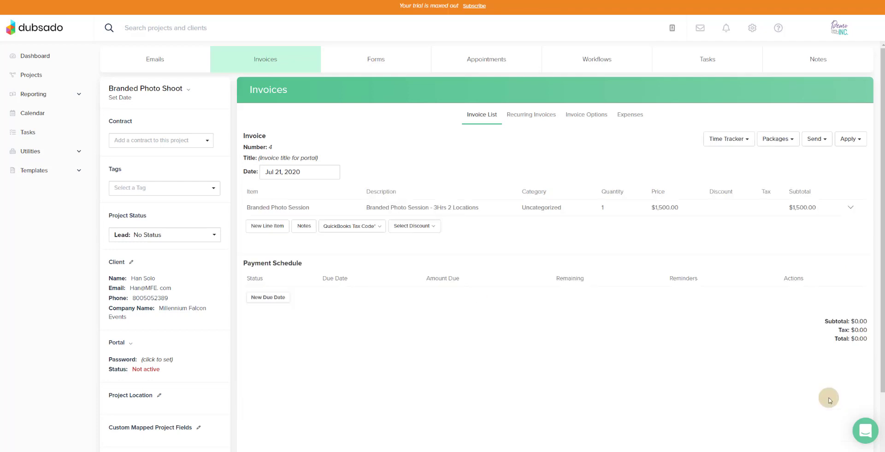
Apply the NY-Erie QuickBooks tax code to the invoice and open the invoices report
click(343, 232)
click(343, 233)
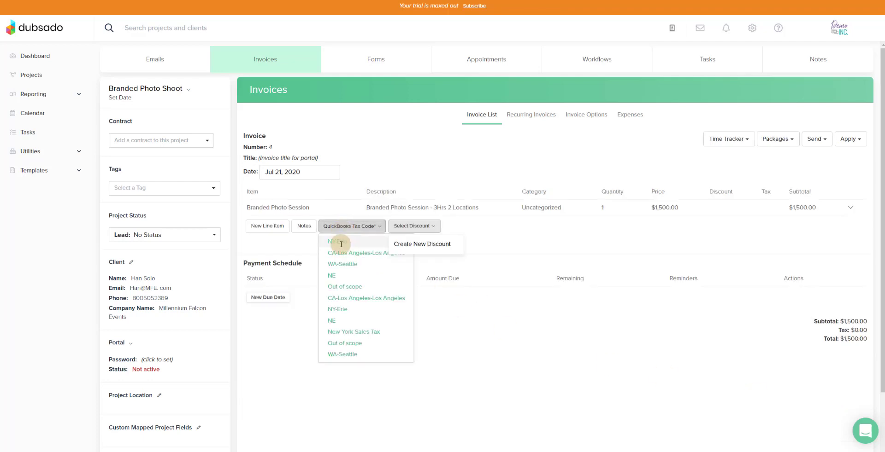
click(339, 241)
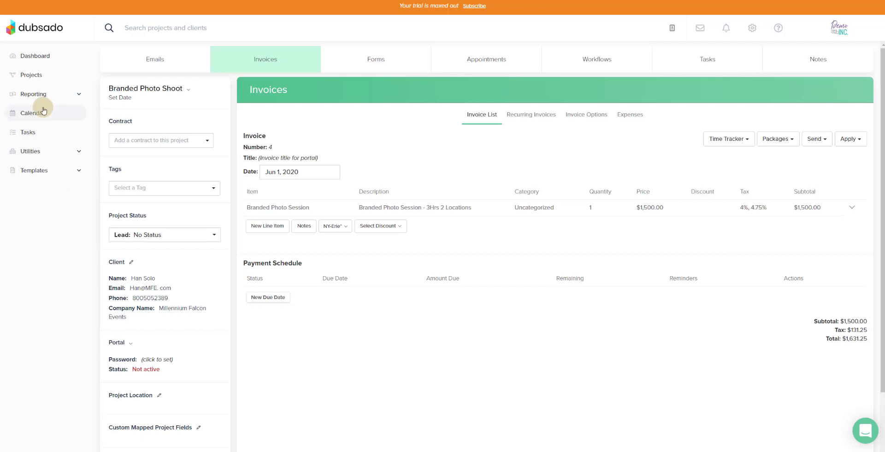
click(32, 93)
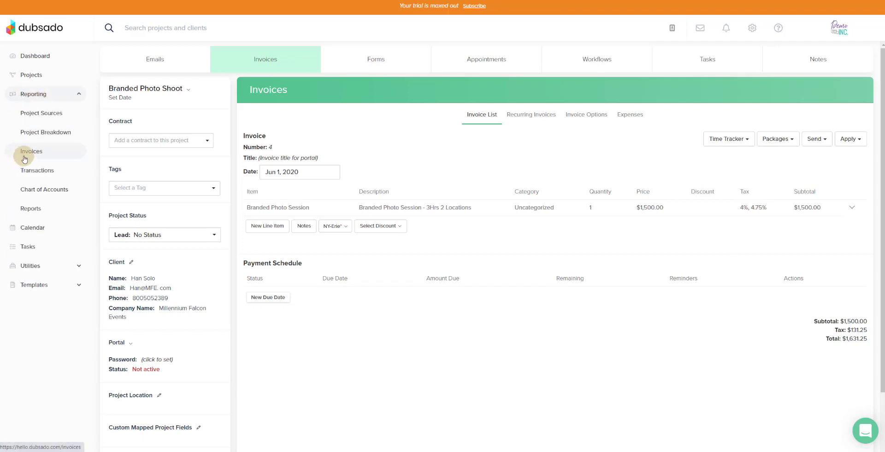
click(24, 158)
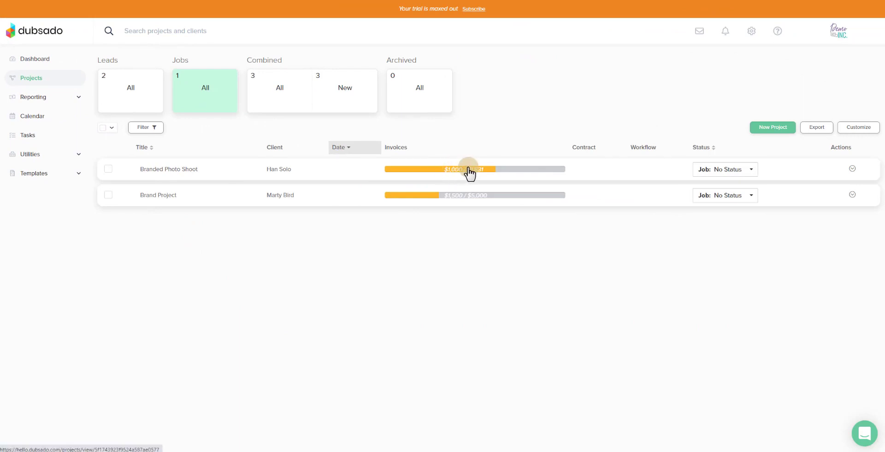
Inspect the payment recorded on the Branded Photo Shoot invoice without changing it, and return to the invoices report
click(265, 174)
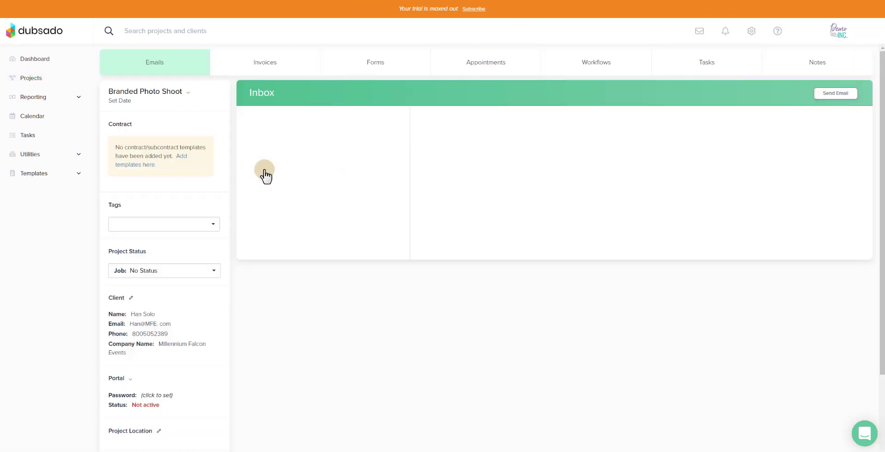
click(266, 63)
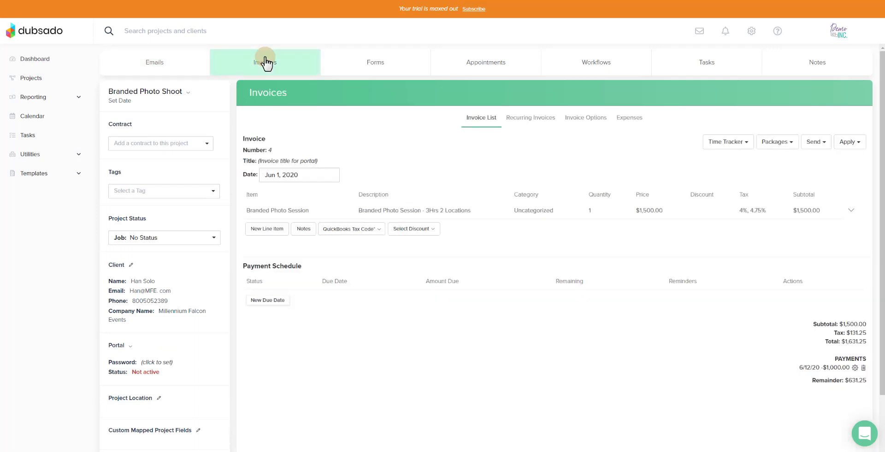
click(854, 369)
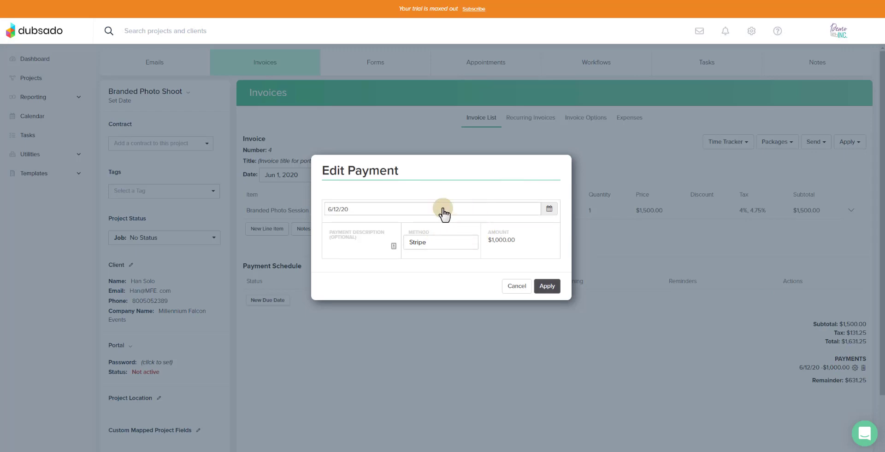
click(517, 287)
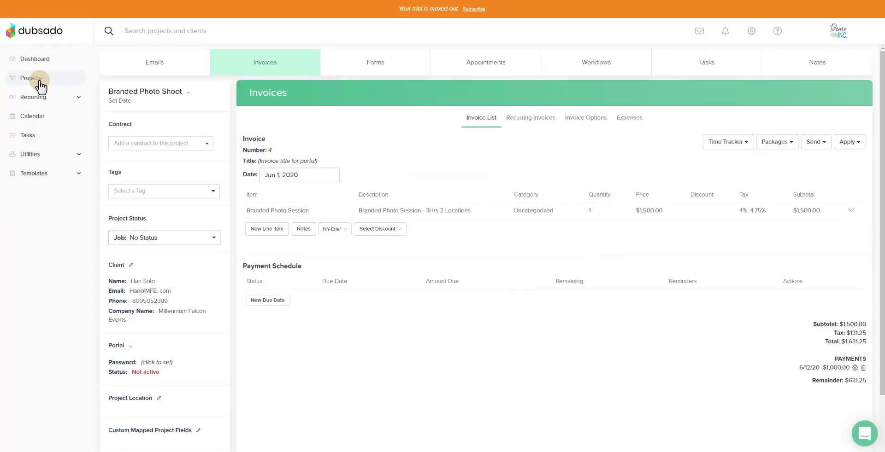
click(32, 97)
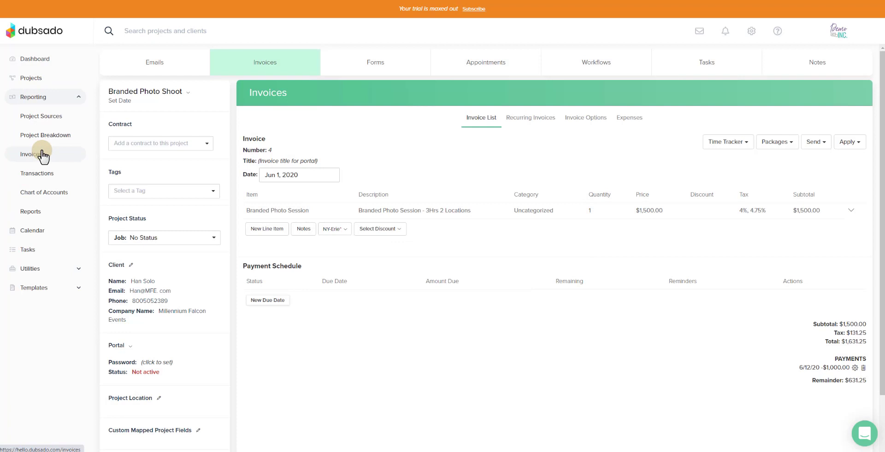
click(42, 154)
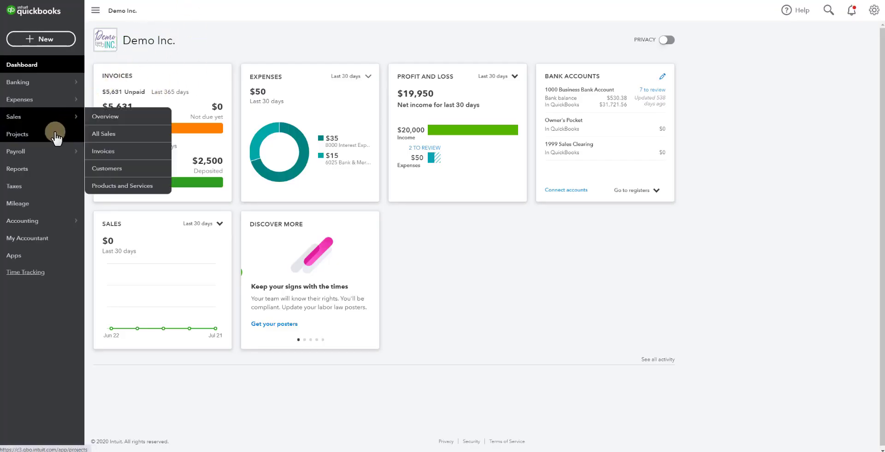
Switch to QuickBooks and check the Millennium Falcon Events invoice's status and the payment applied to it
click(43, 118)
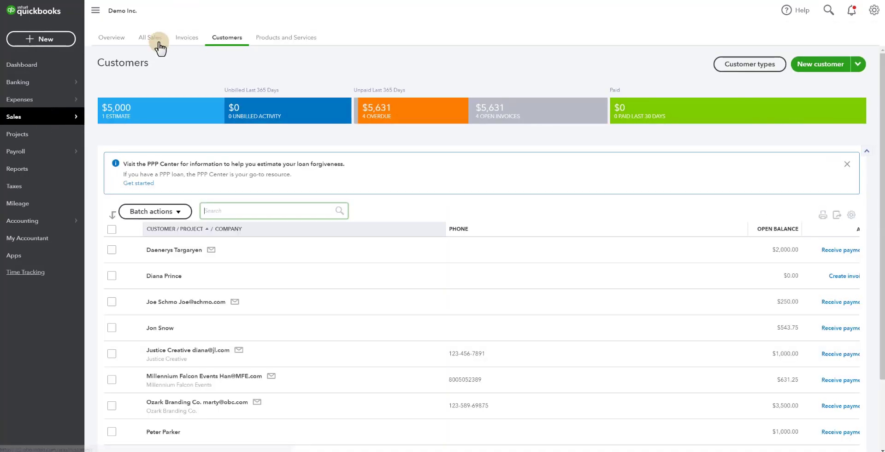
click(191, 39)
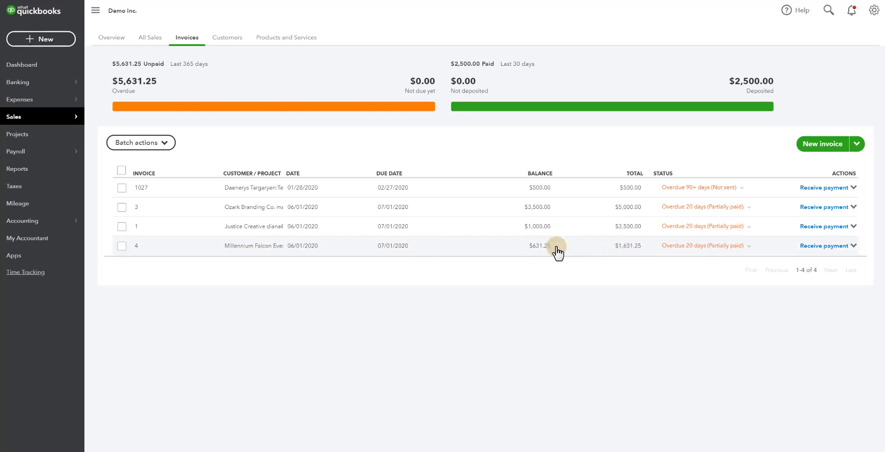
click(748, 247)
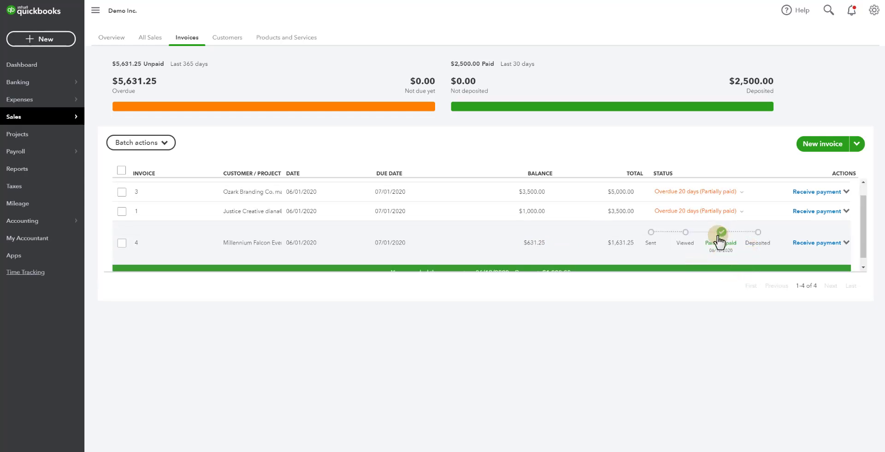
click(243, 249)
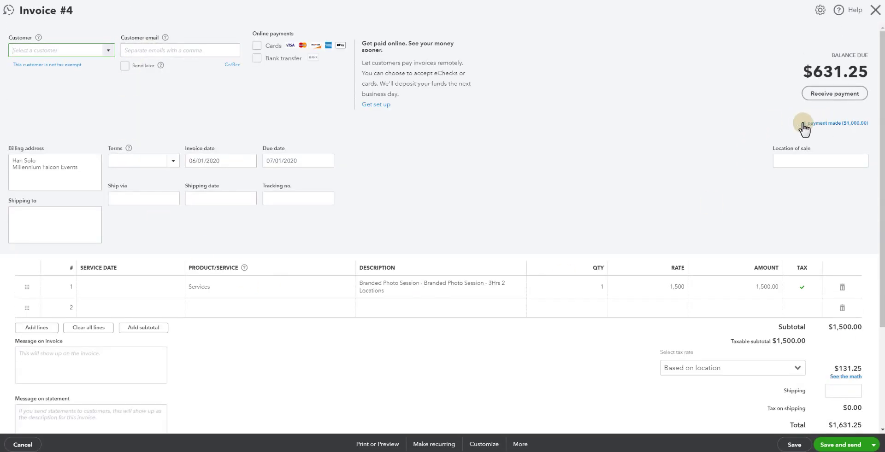
click(820, 123)
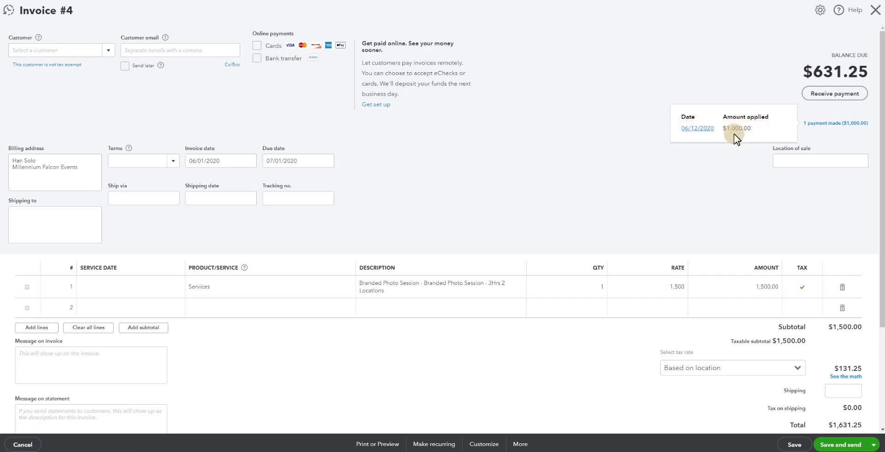
click(873, 20)
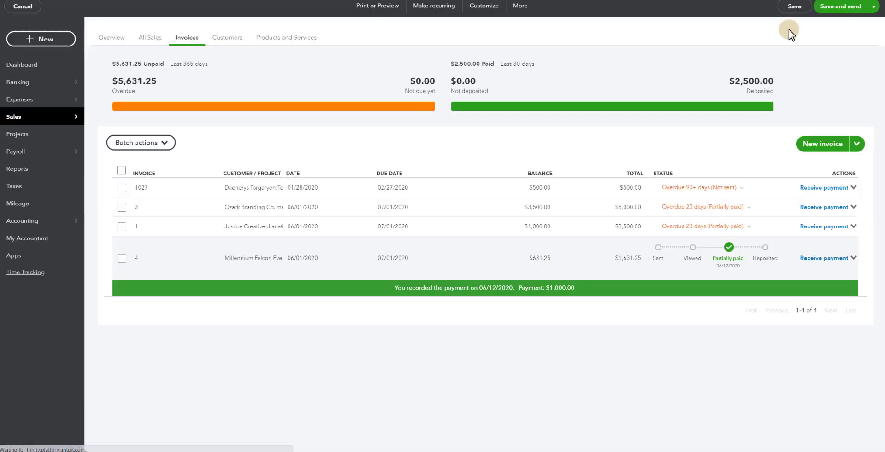
Categorize the 06/15/2020 STRIPE TRANSFER bank transaction as 4050 Service Income and add it to the books
mouse_move(33, 87)
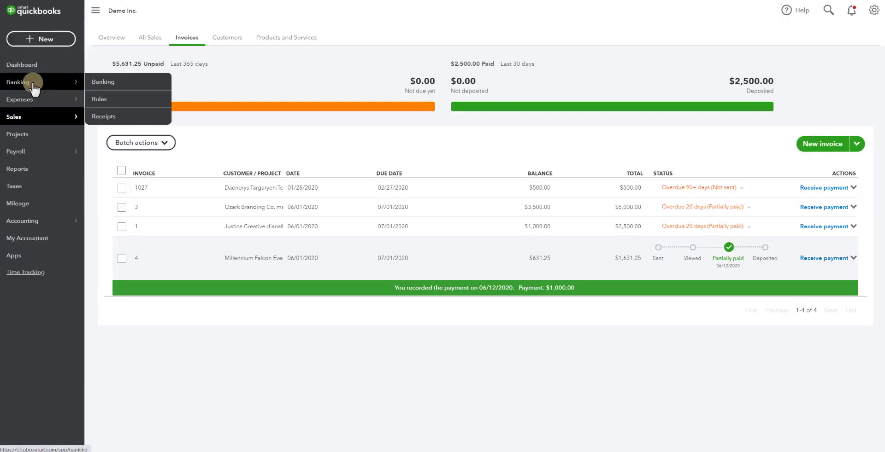
click(34, 87)
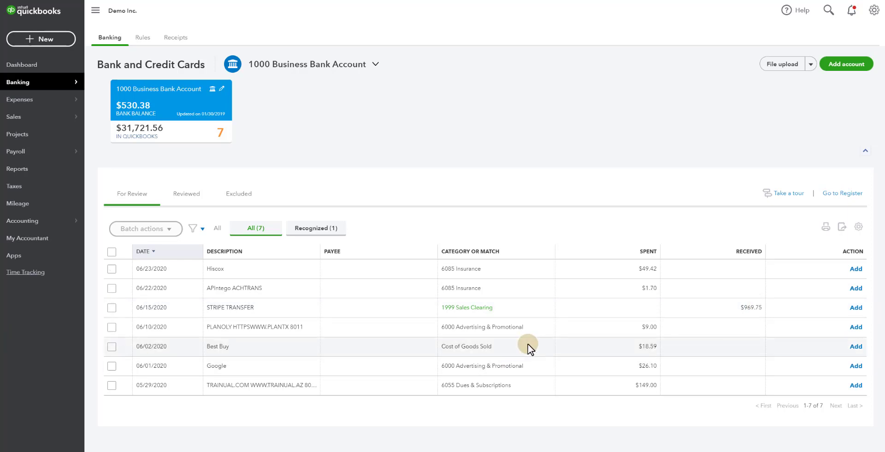
click(489, 309)
click(304, 363)
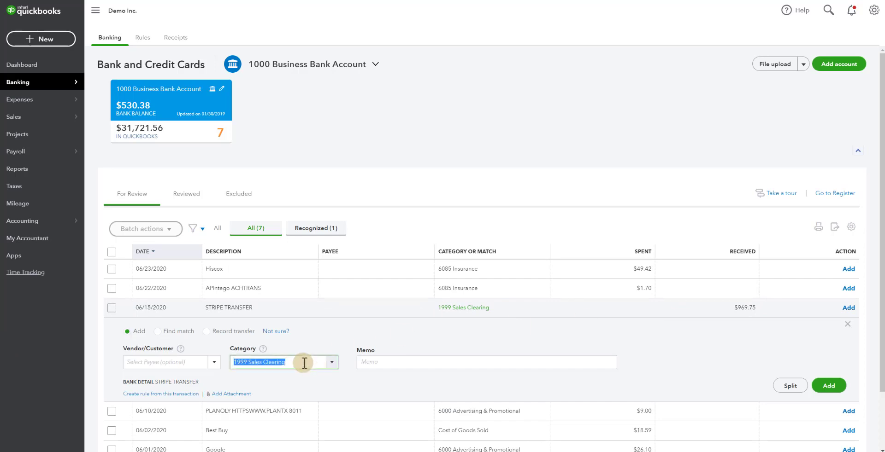
click(332, 362)
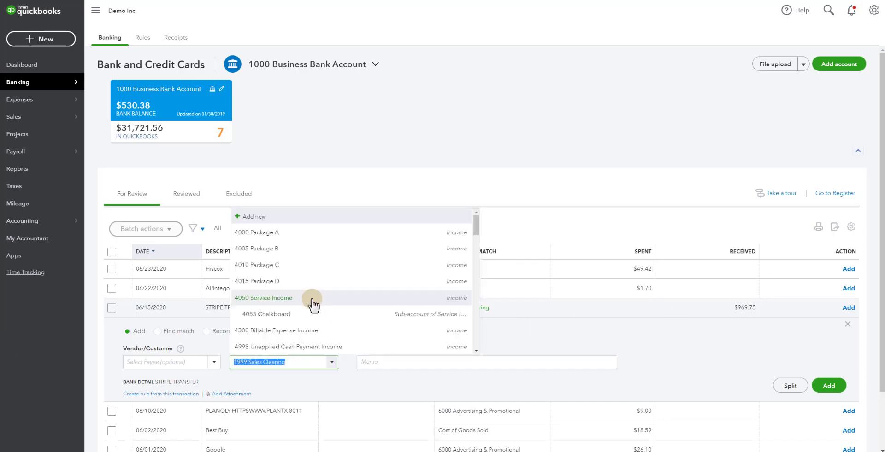
click(311, 298)
click(830, 388)
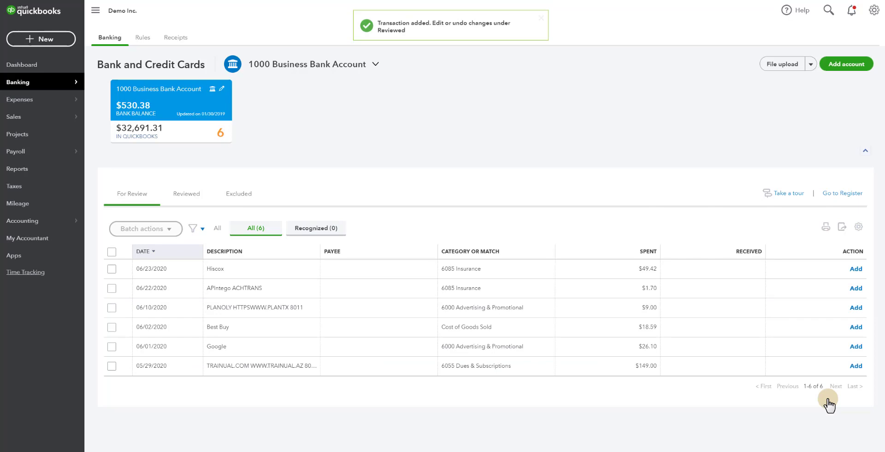
Open the June 2020 Profit and Loss report and examine the transactions behind 4050 Service Income
click(23, 173)
click(138, 233)
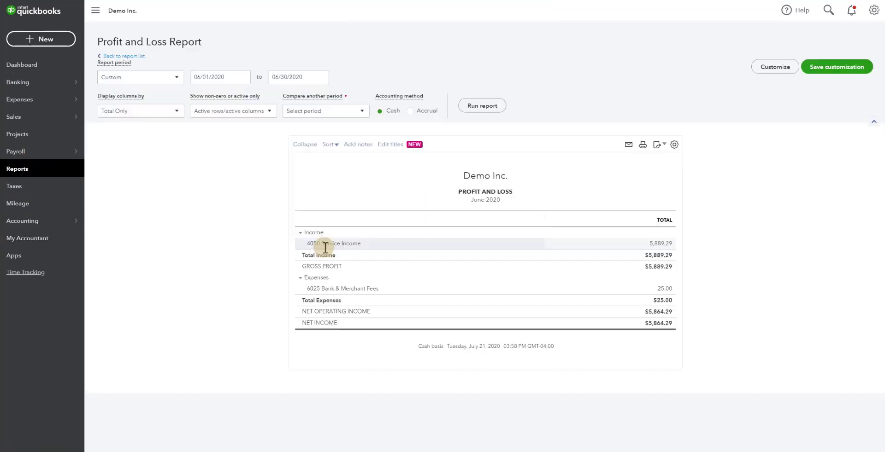
click(665, 248)
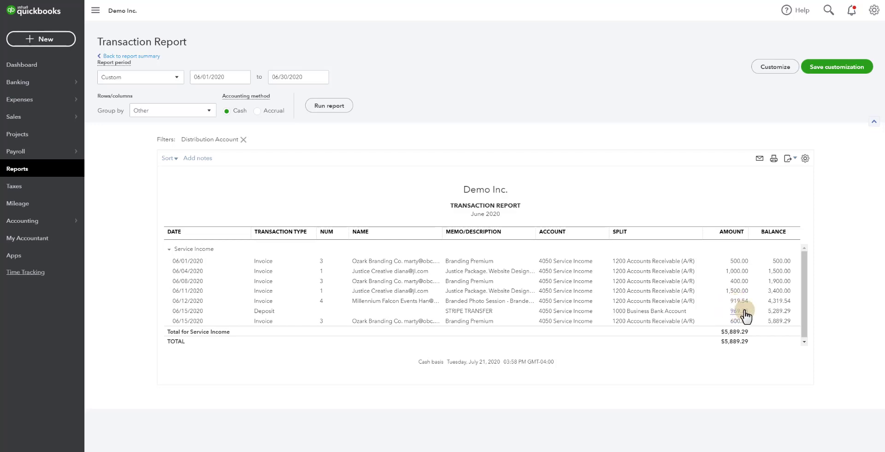
Delete the 06/15/2020 STRIPE TRANSFER deposit from the books and return to the bank transactions for review
click(737, 313)
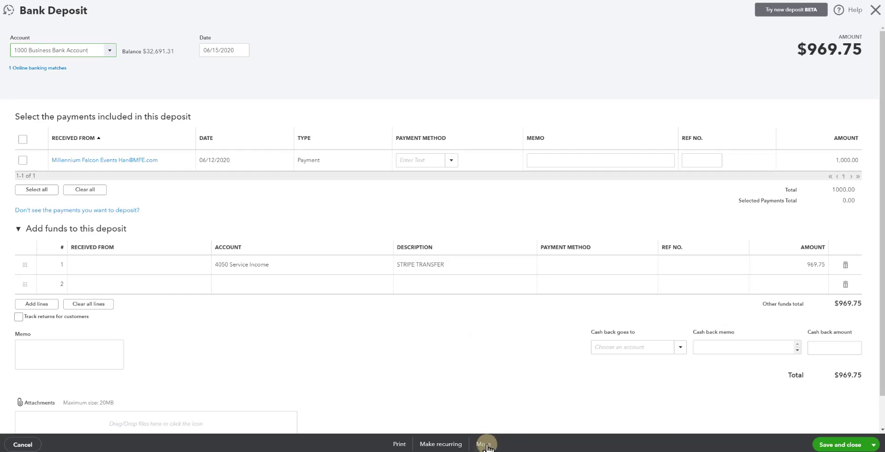
click(483, 444)
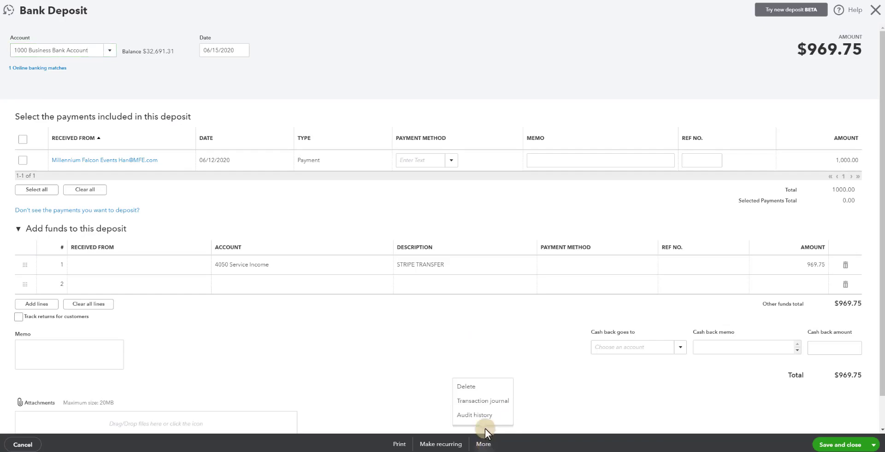
click(470, 387)
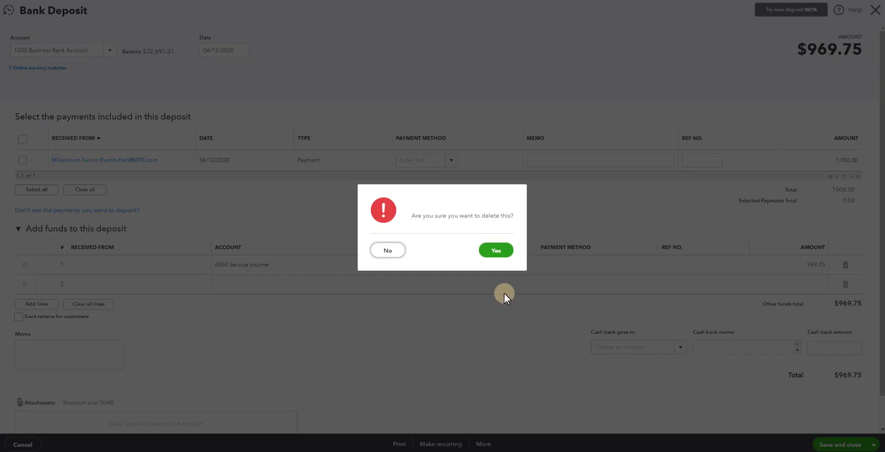
click(495, 251)
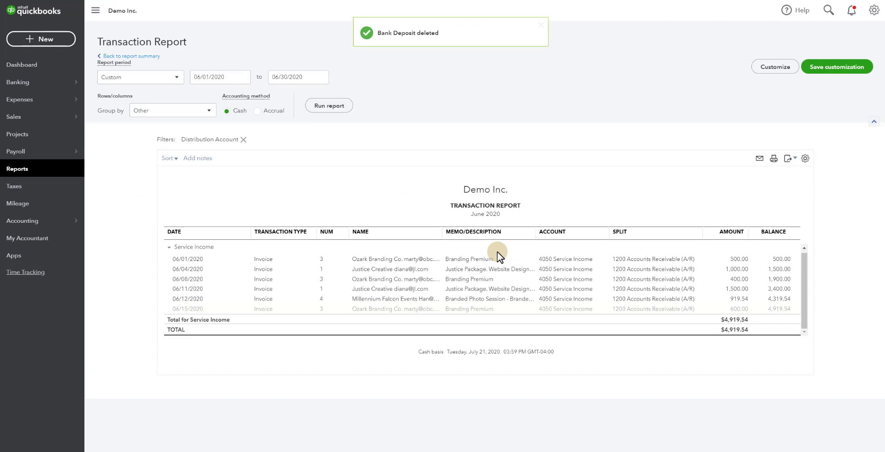
click(19, 82)
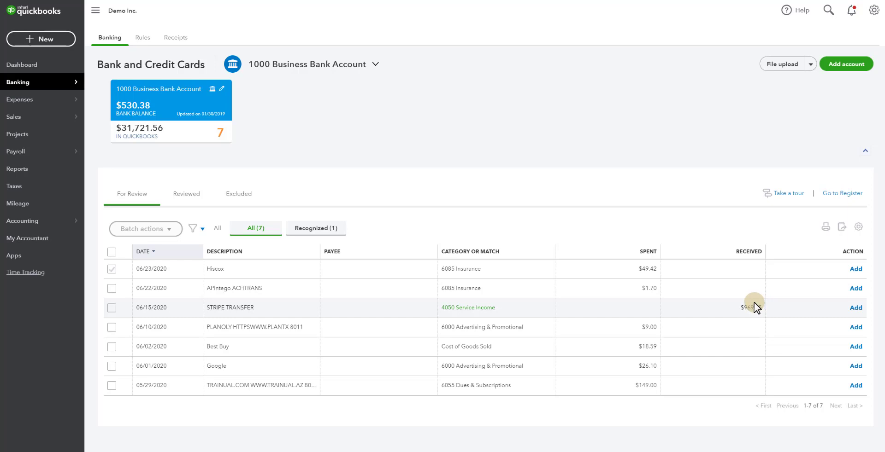
Check the sales invoice list and drill into the 4050 Service Income total on the June 2020 Profit and Loss report
click(31, 117)
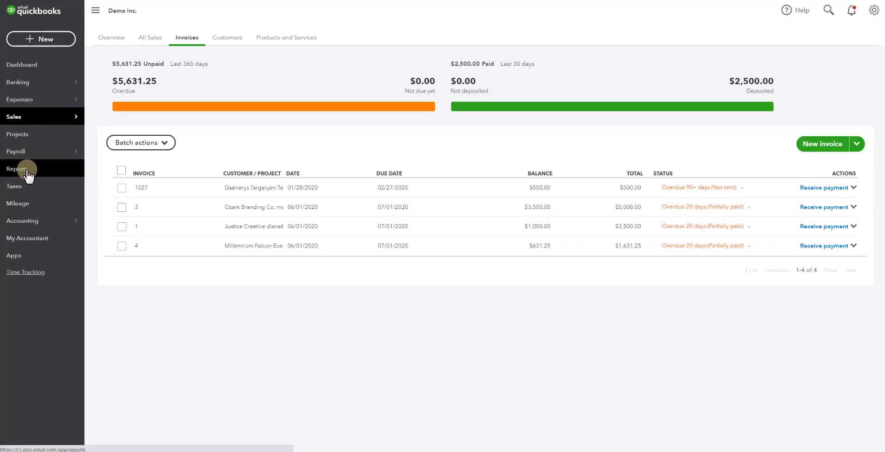
click(28, 171)
click(141, 234)
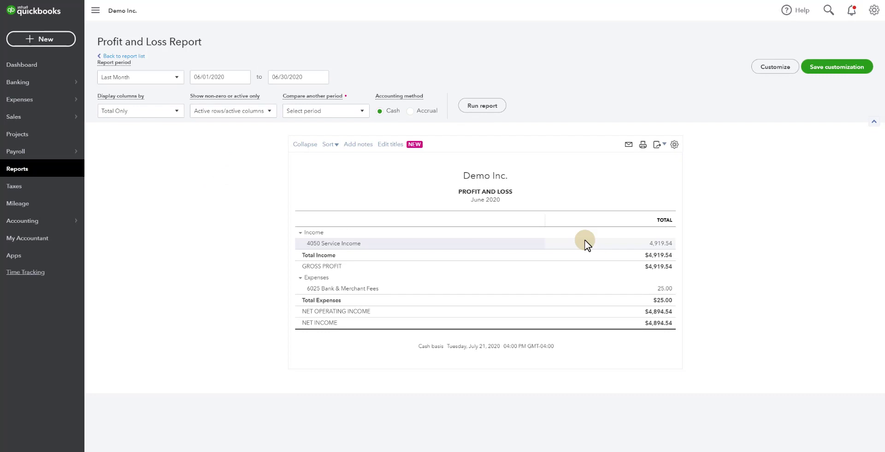
click(658, 244)
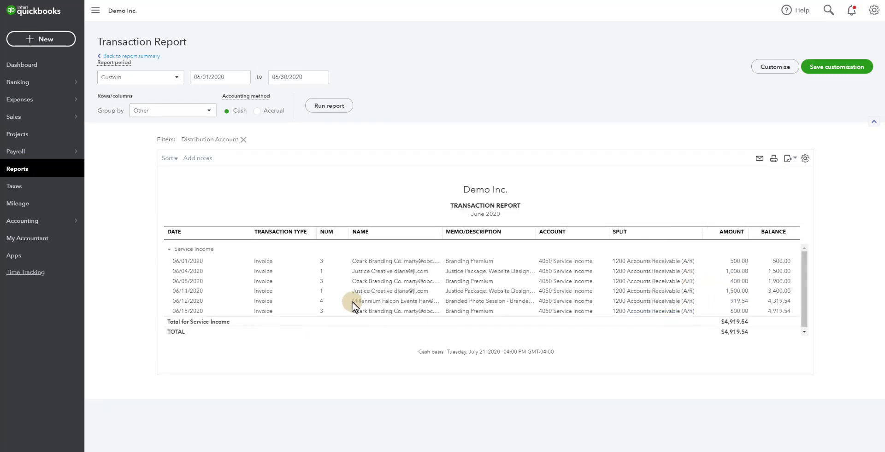
Open the Millennium Falcon Events invoice from the transaction report and view its transaction journal
click(738, 302)
scroll(715, 232, down, 3)
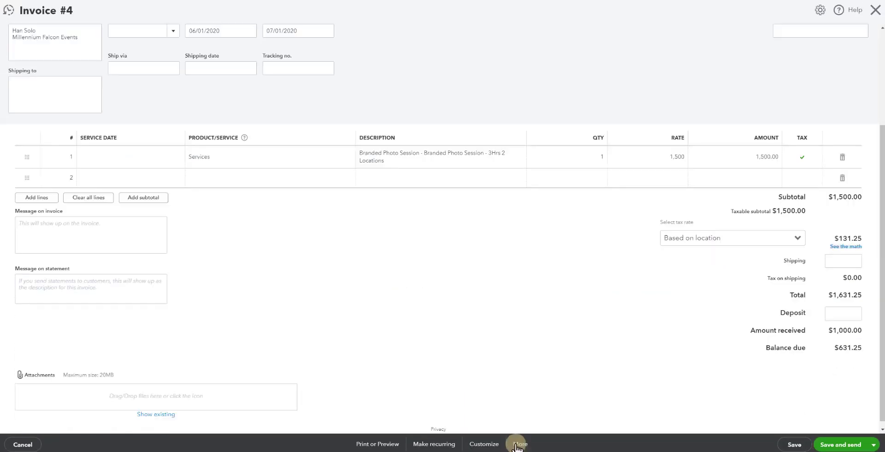
click(518, 445)
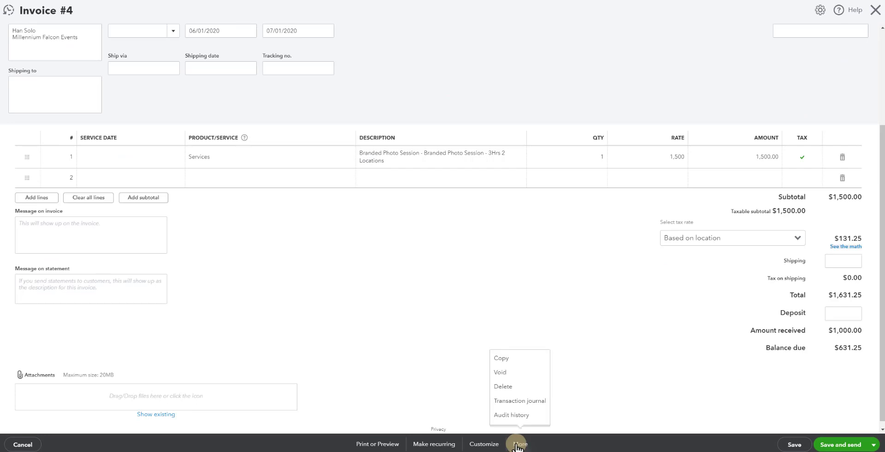
click(526, 405)
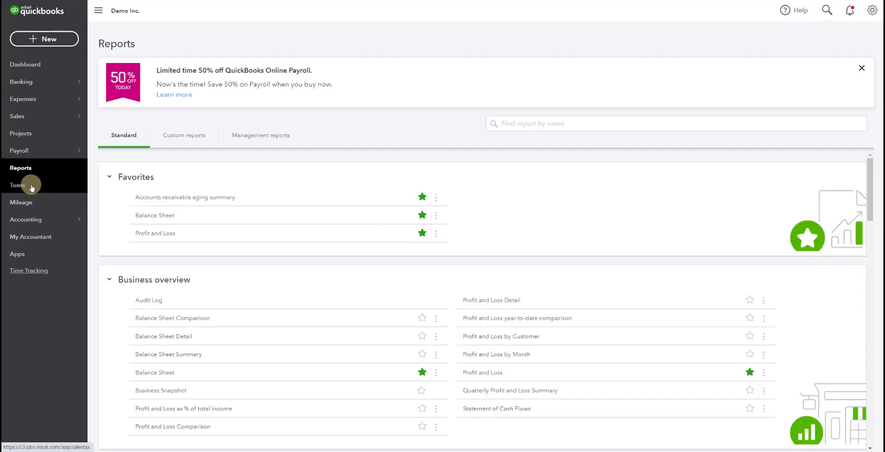
Open the tax liability report from the sales tax center and rerun it on a cash basis
click(26, 186)
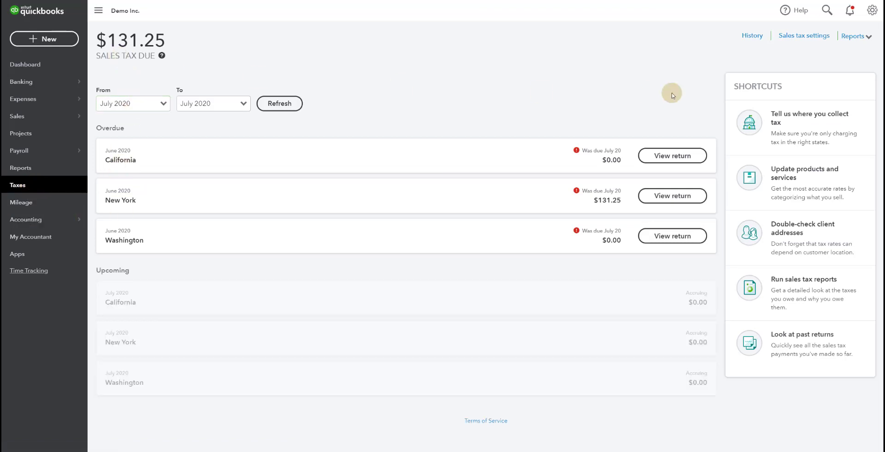
click(850, 36)
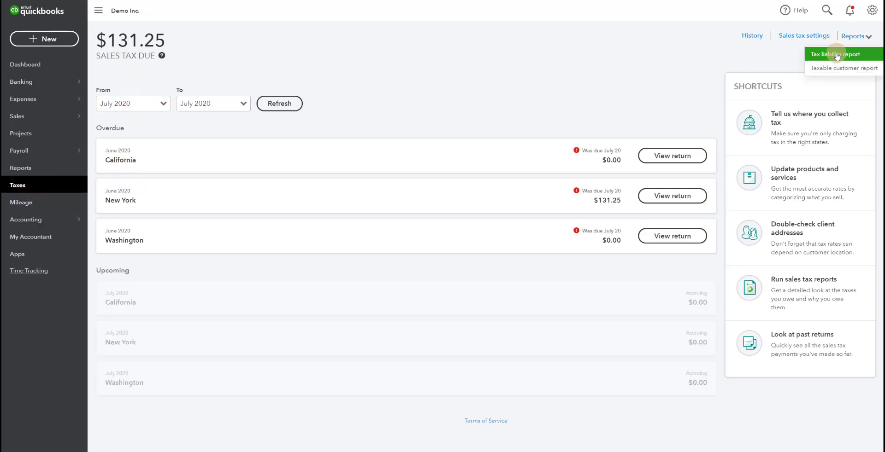
click(836, 55)
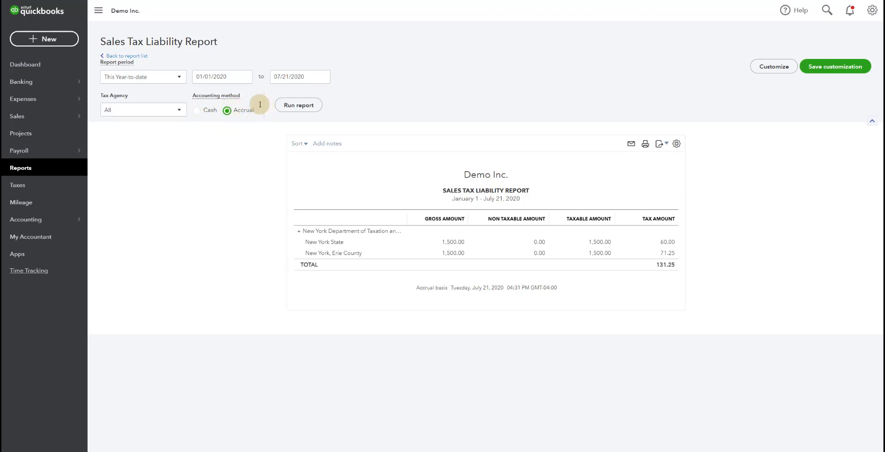
click(197, 110)
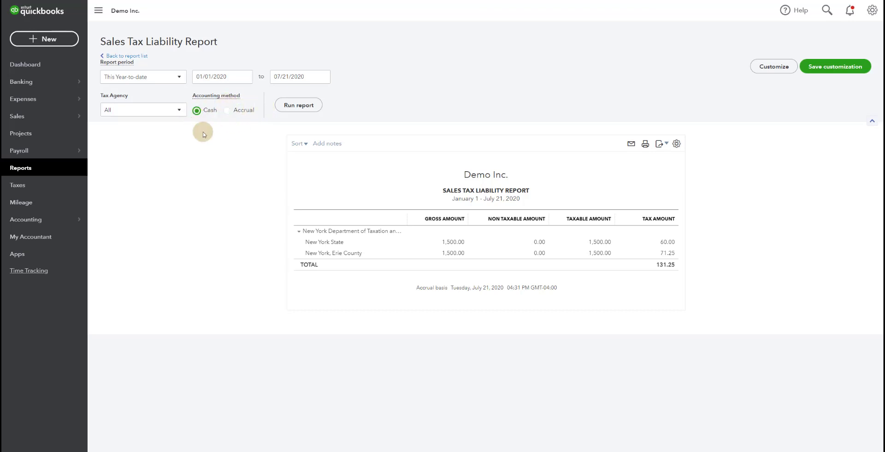
click(299, 106)
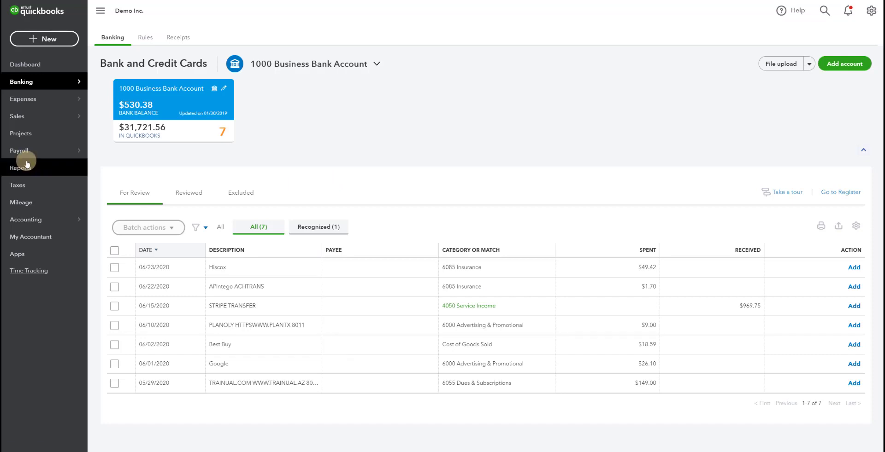
Open Invoice #4, examine the 06/12/2020 payment applied to it and its deposit account, and close the payment
click(37, 119)
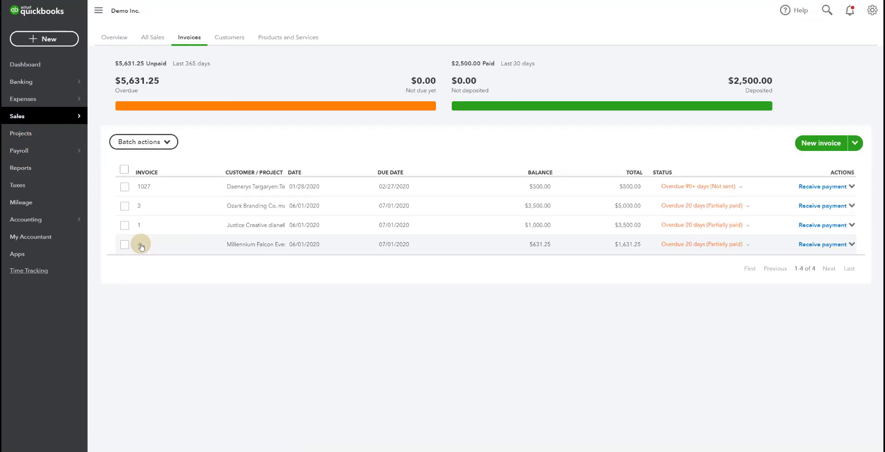
click(141, 245)
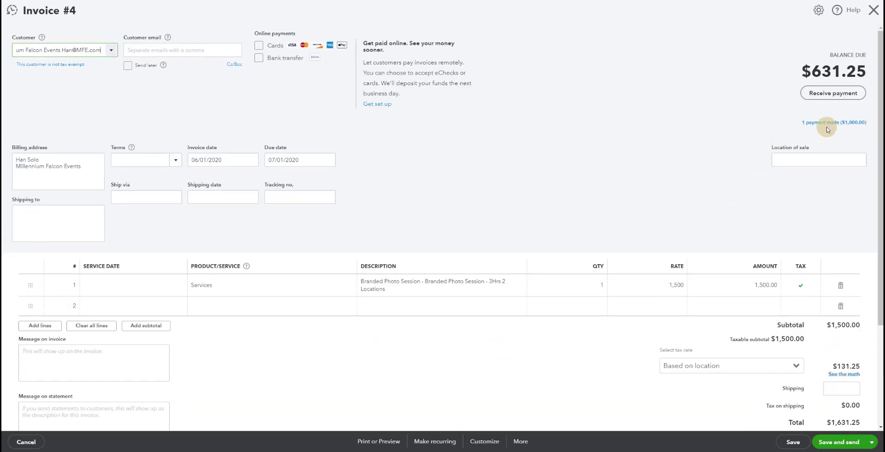
click(826, 123)
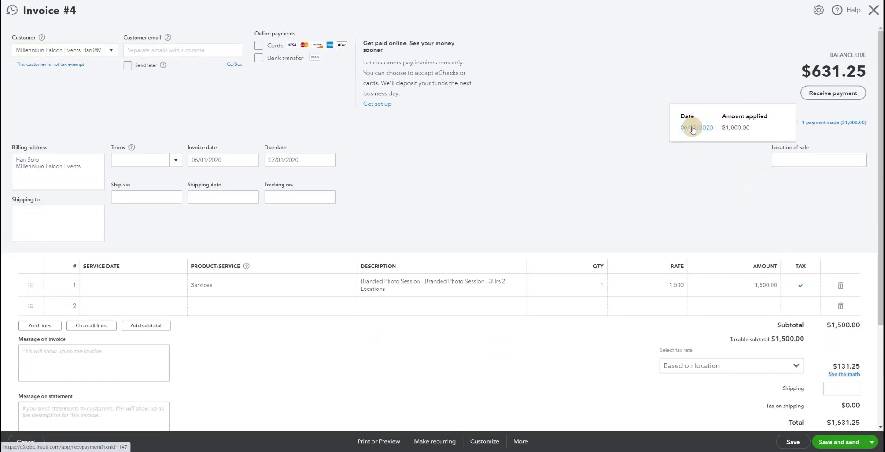
click(692, 129)
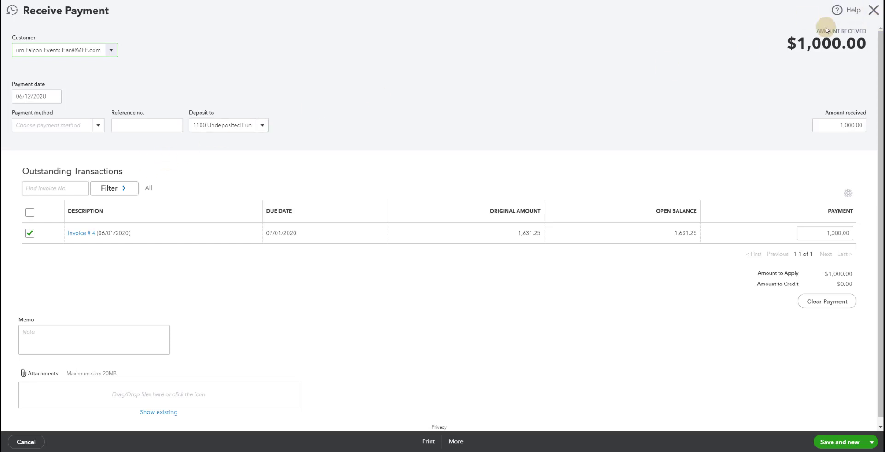
click(873, 10)
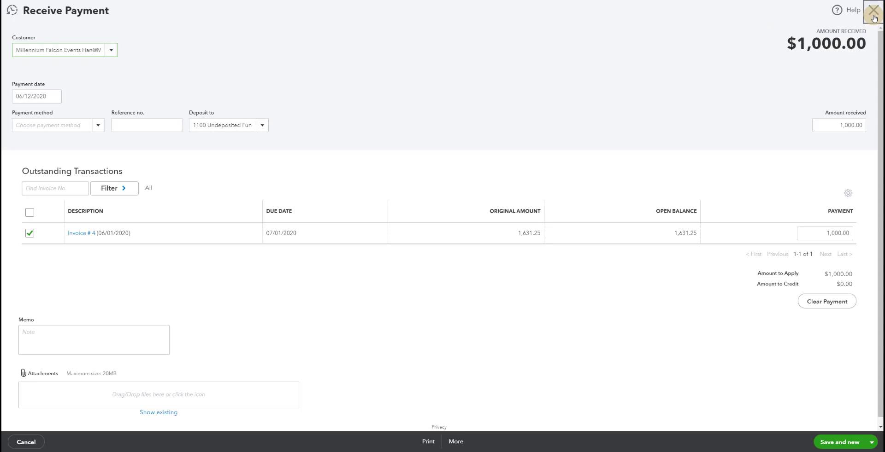
Return to the bank transactions and calculate the Stripe fee in Calculator as 1000 minus 969.75
click(20, 81)
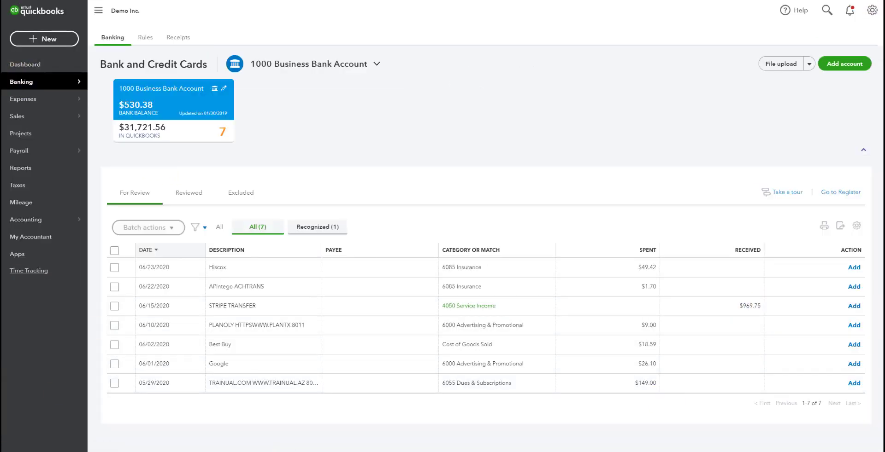
text(1000 - )
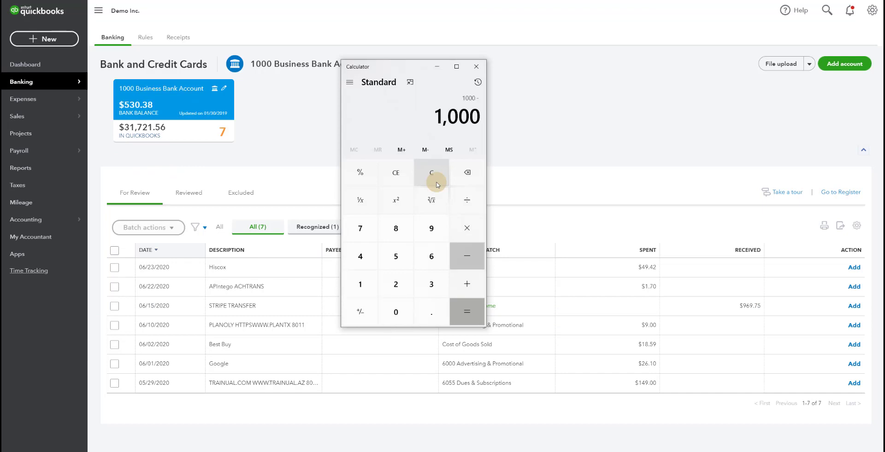
text(969.75 =)
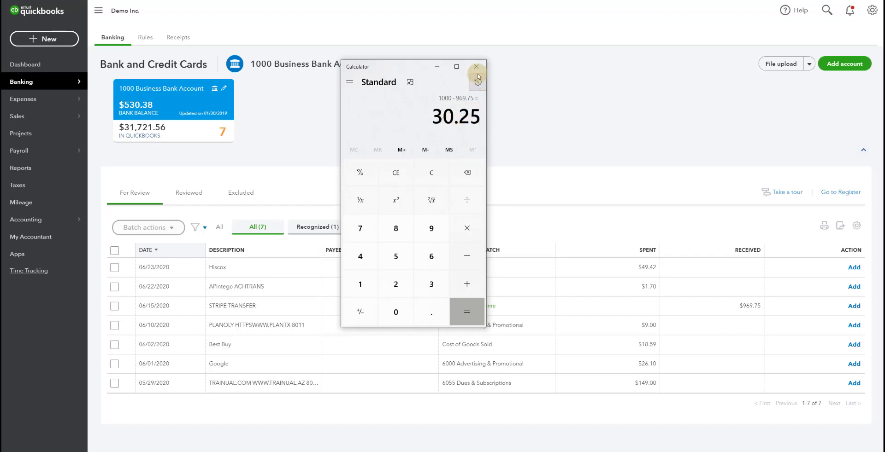
click(436, 66)
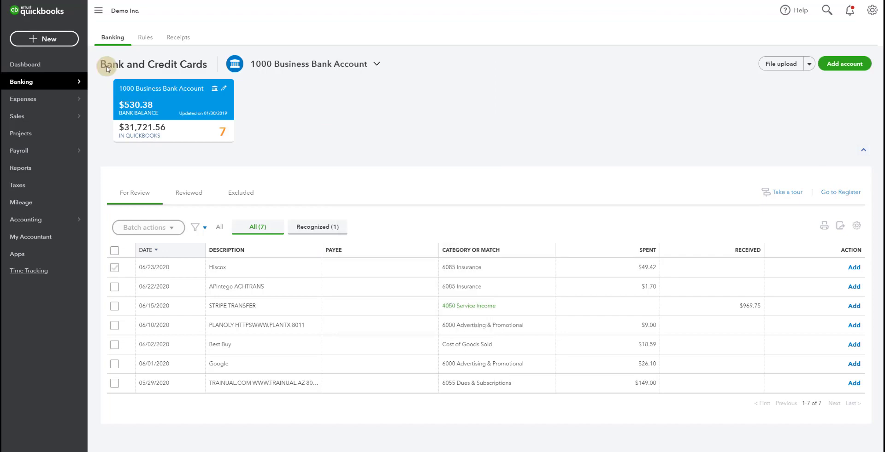
Create a bank deposit into 1000 Business Bank Account that includes the 06/12/2020 Millennium Falcon Events payment
click(49, 42)
click(353, 92)
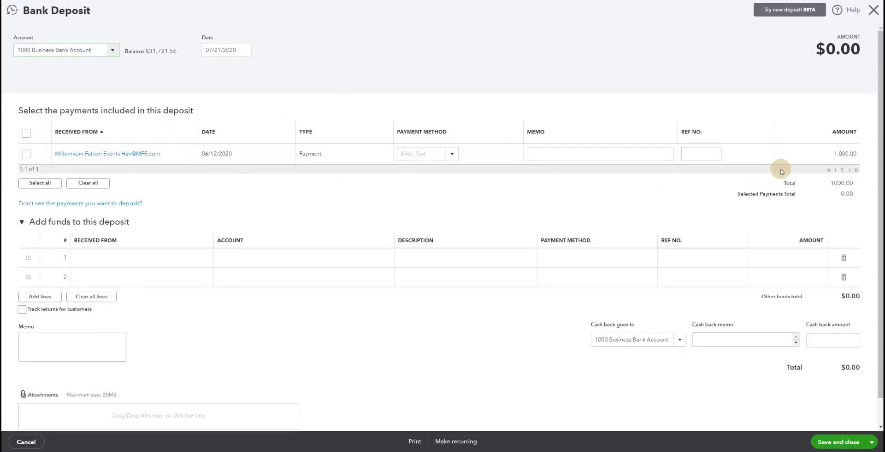
click(25, 154)
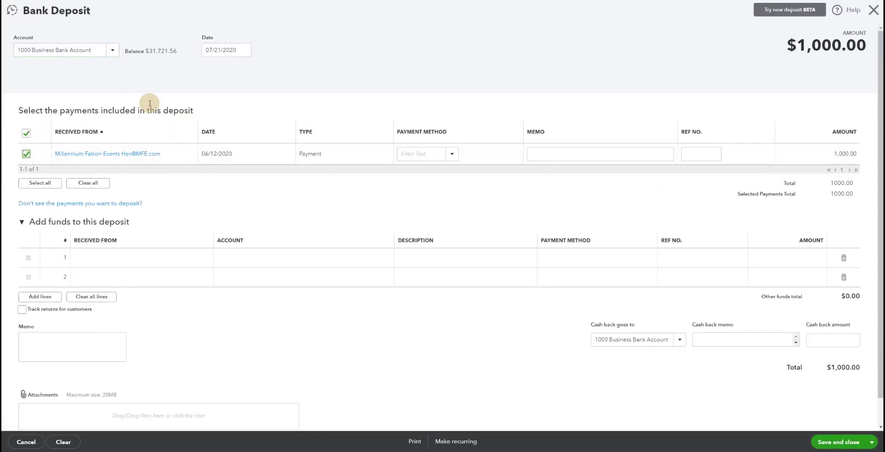
Add a deposit line received from Stripe to 6025 Bank & Merchant Fees for -30.25 and check the deposit total
click(217, 254)
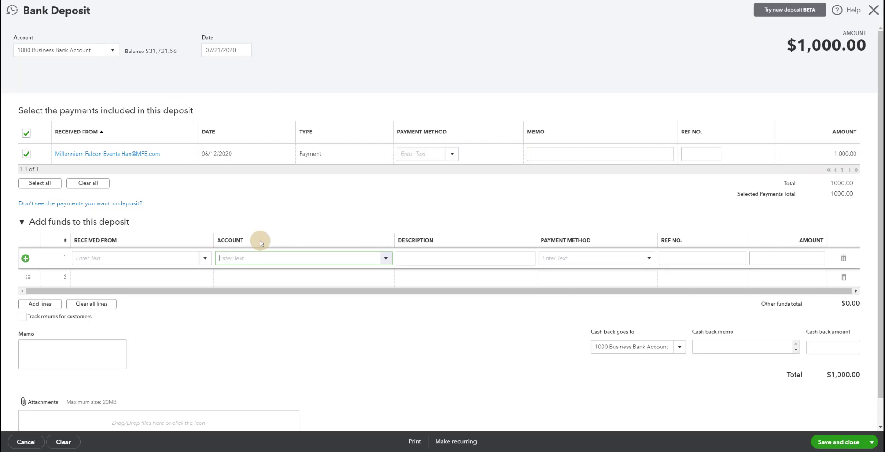
click(152, 258)
text(Stripe)
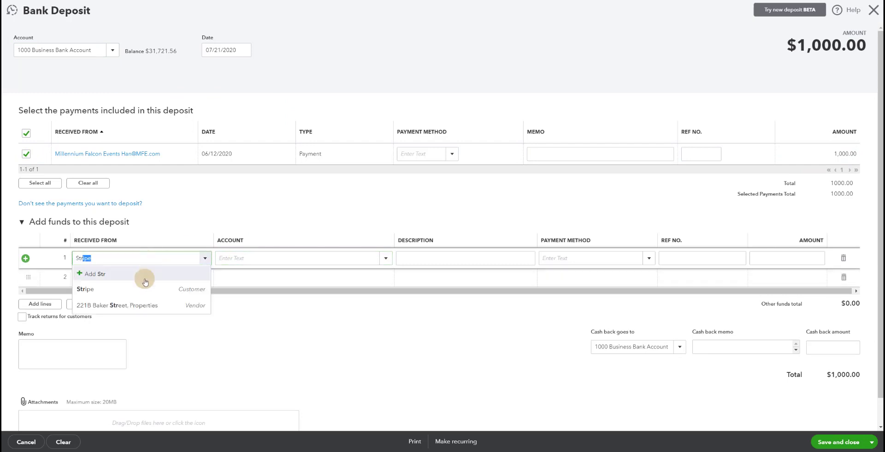
click(146, 288)
click(237, 258)
text(Bank)
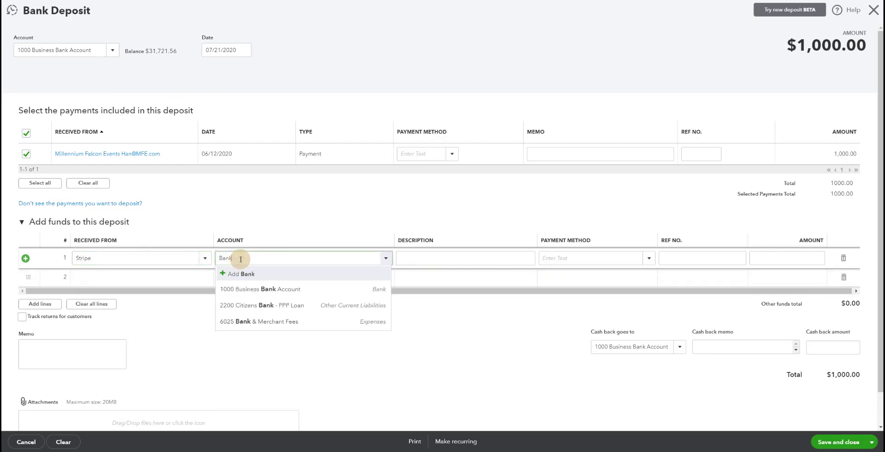
click(262, 321)
click(773, 257)
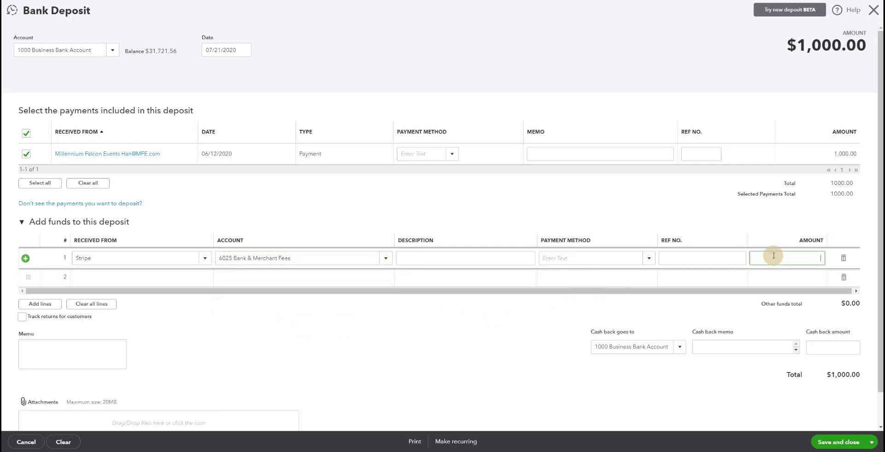
text(-30.25)
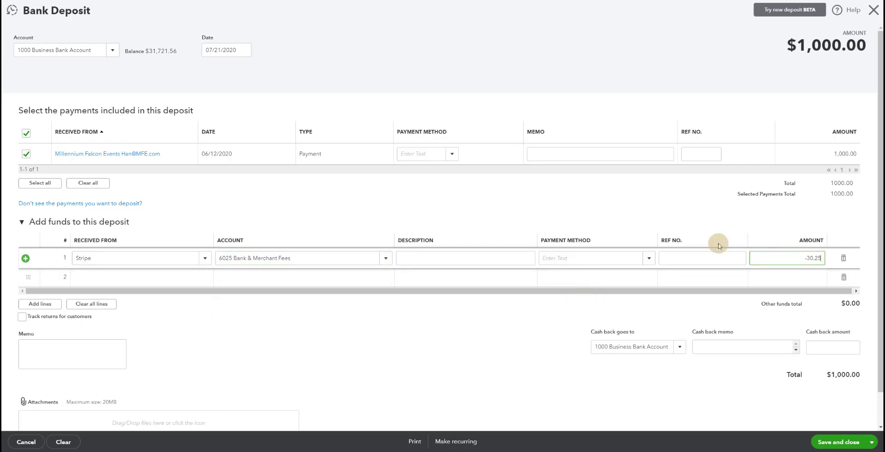
click(747, 98)
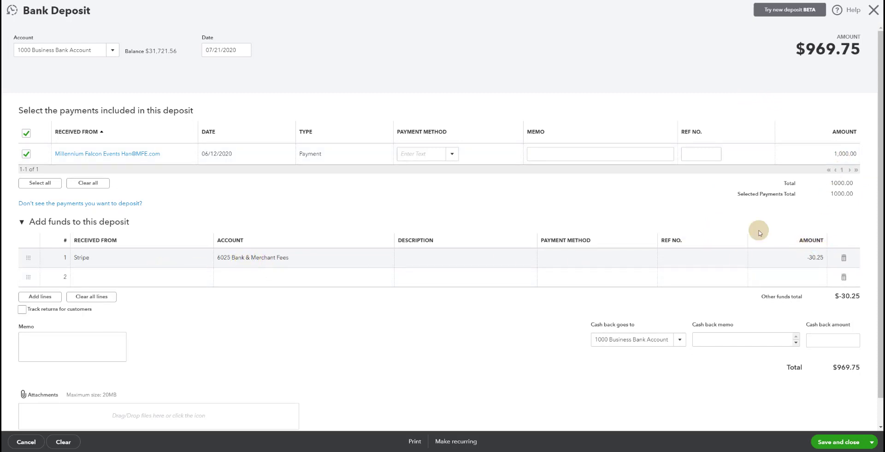
drag(806, 48, 866, 46)
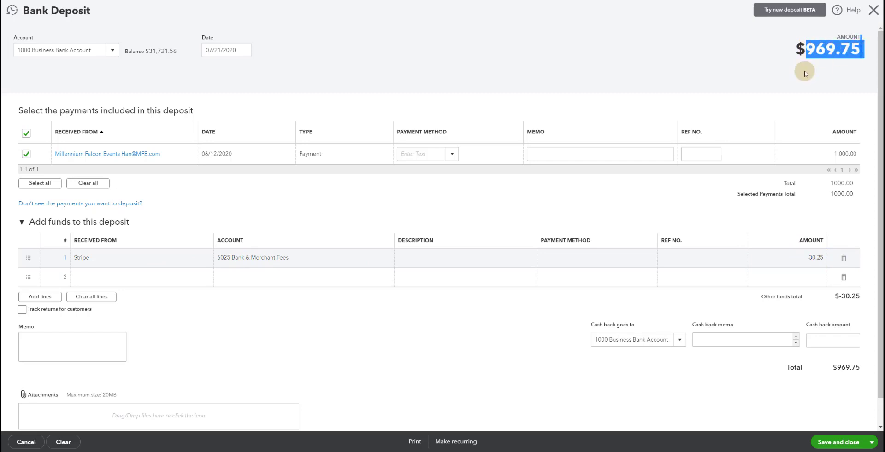
click(772, 70)
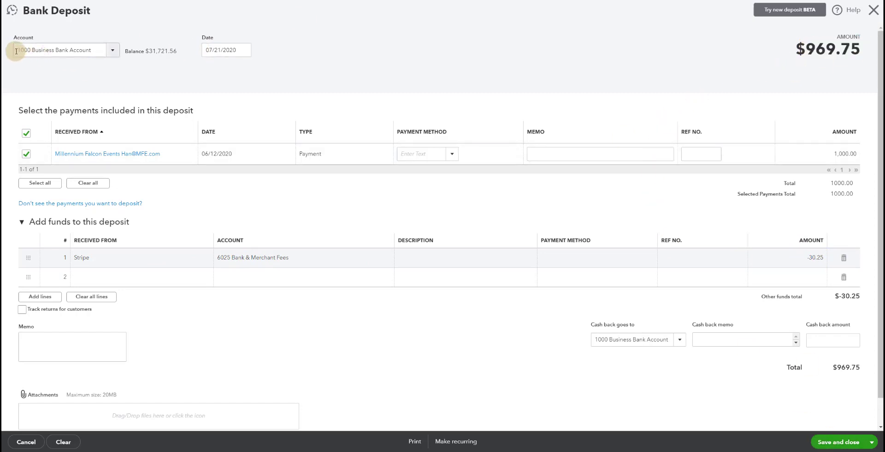
Set the deposit date to 06/15/2020, then save and close the bank deposit
click(243, 50)
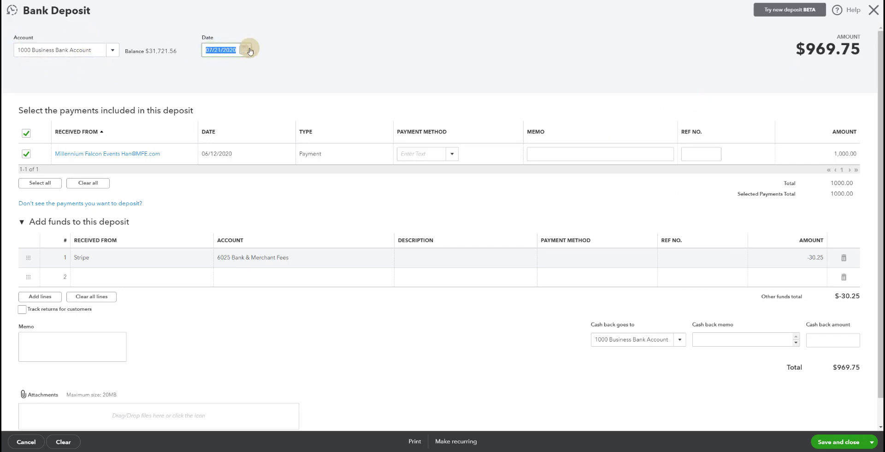
click(211, 71)
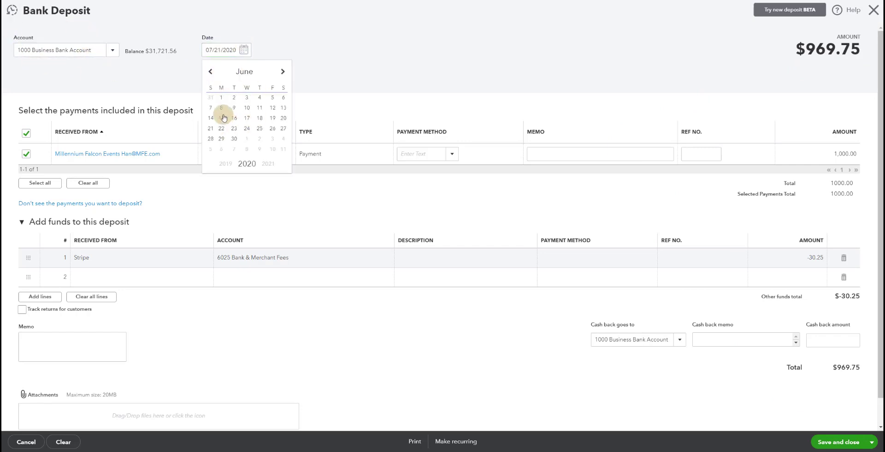
click(223, 119)
click(827, 441)
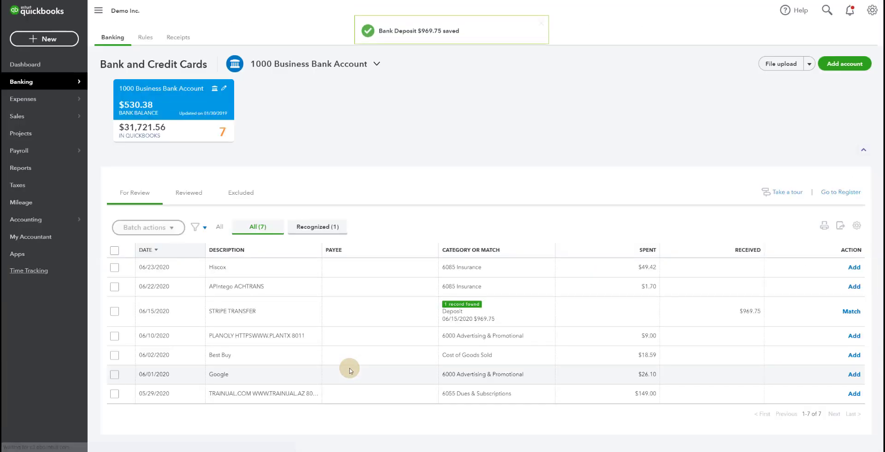
Inspect the deposit record suggested as a match for the 06/15/2020 STRIPE TRANSFER and return to its match options
click(143, 310)
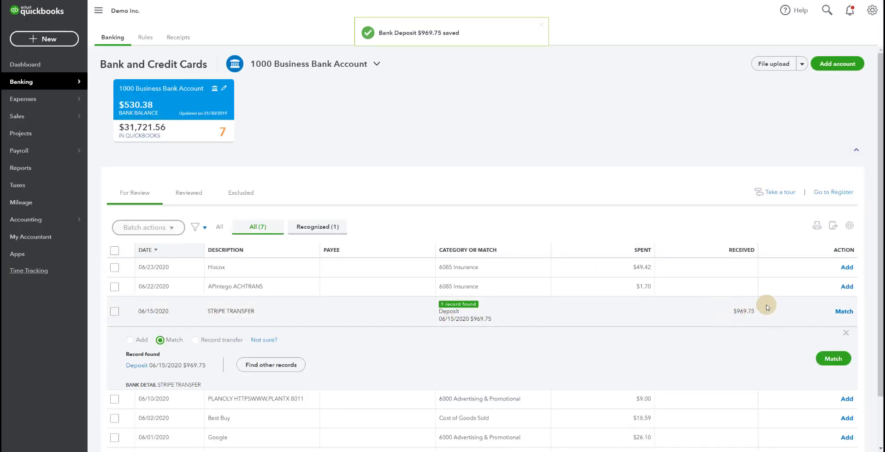
click(136, 367)
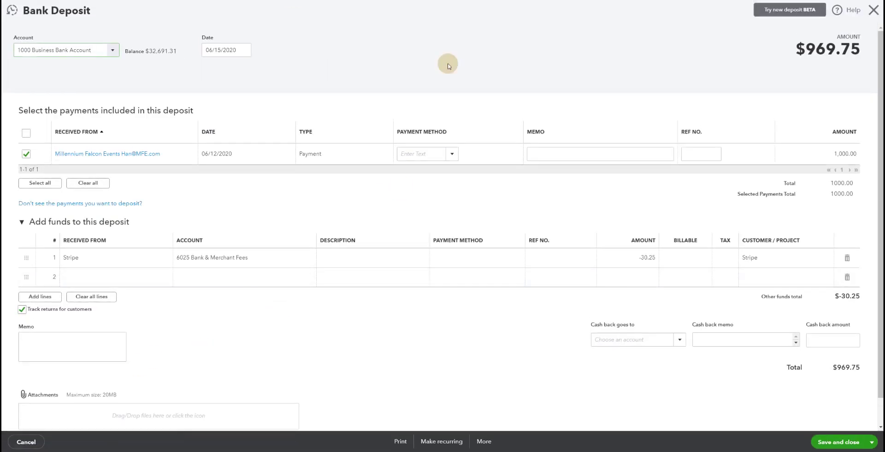
click(873, 11)
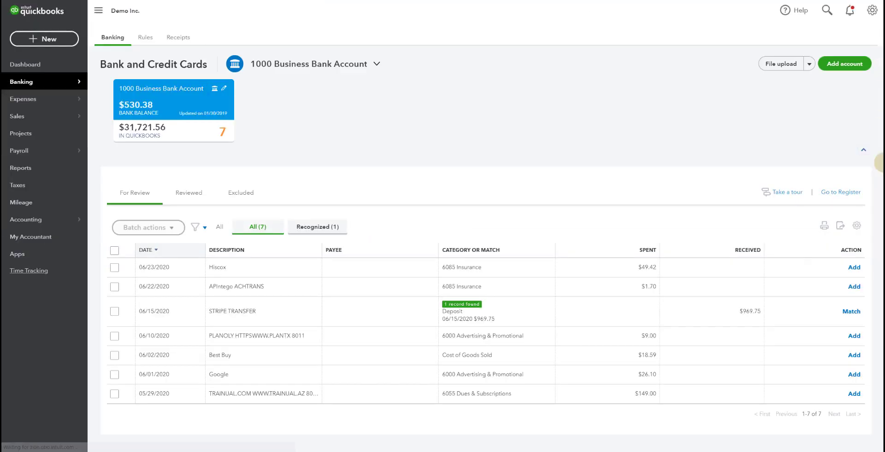
click(849, 313)
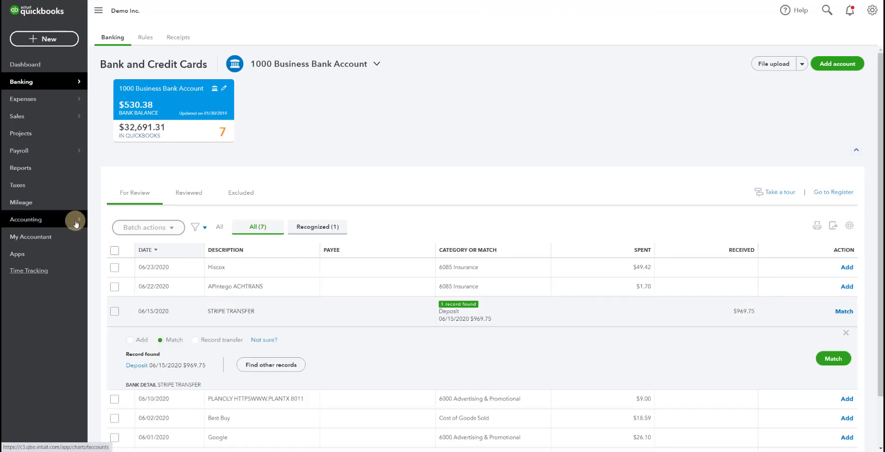
Open the year-to-date Profit and Loss report and examine the transactions behind 6025 Bank & Merchant Fees
click(32, 170)
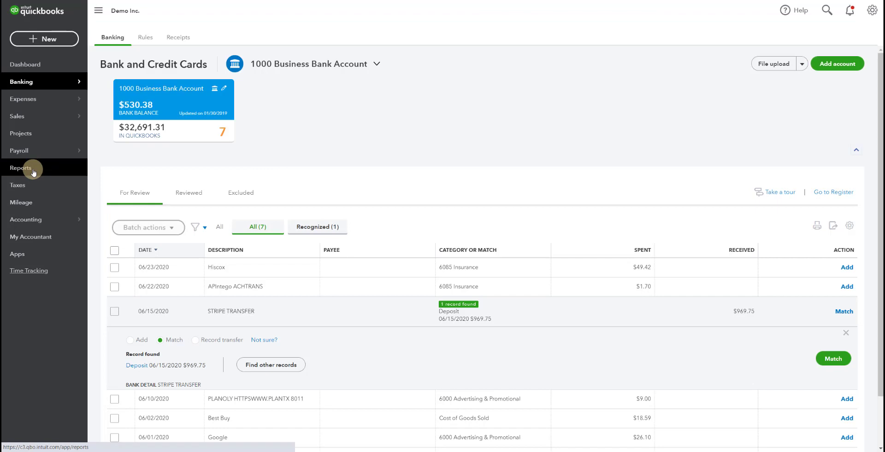
click(156, 233)
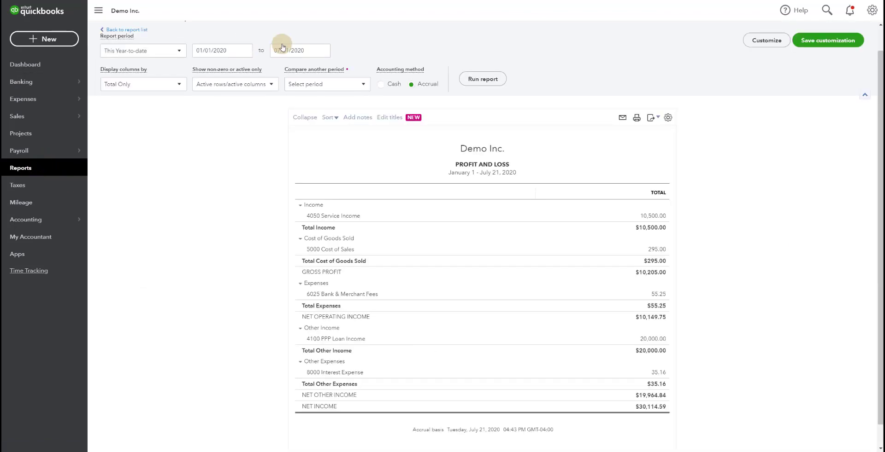
click(658, 294)
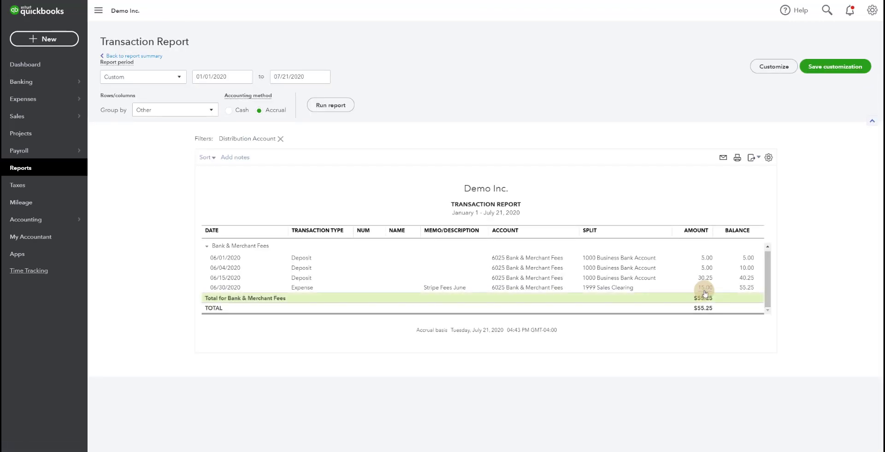